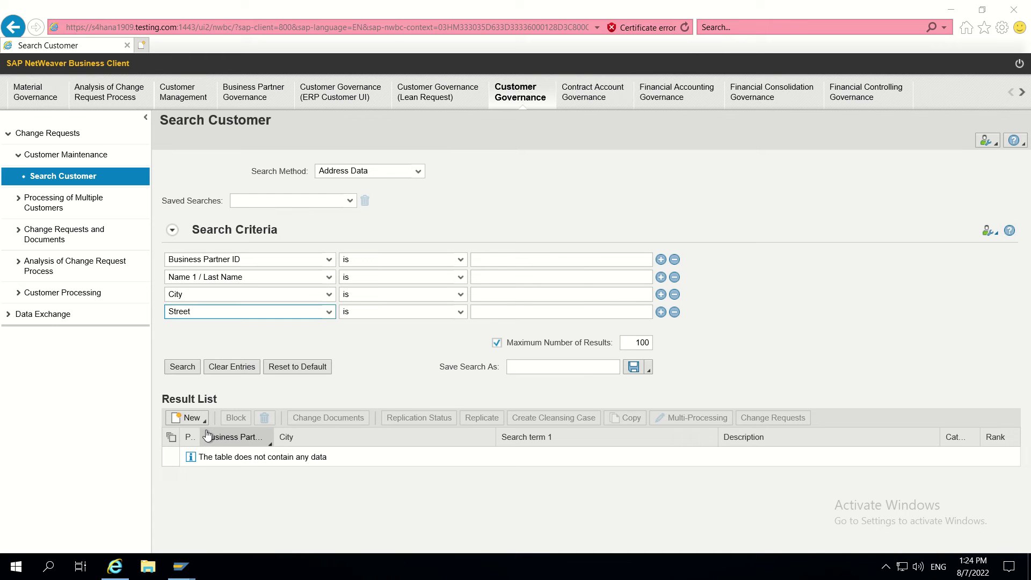
- Start a new organization change request of type 'Create Customer - Planet'
{"action": "left_click", "coordinate": [192, 420]}
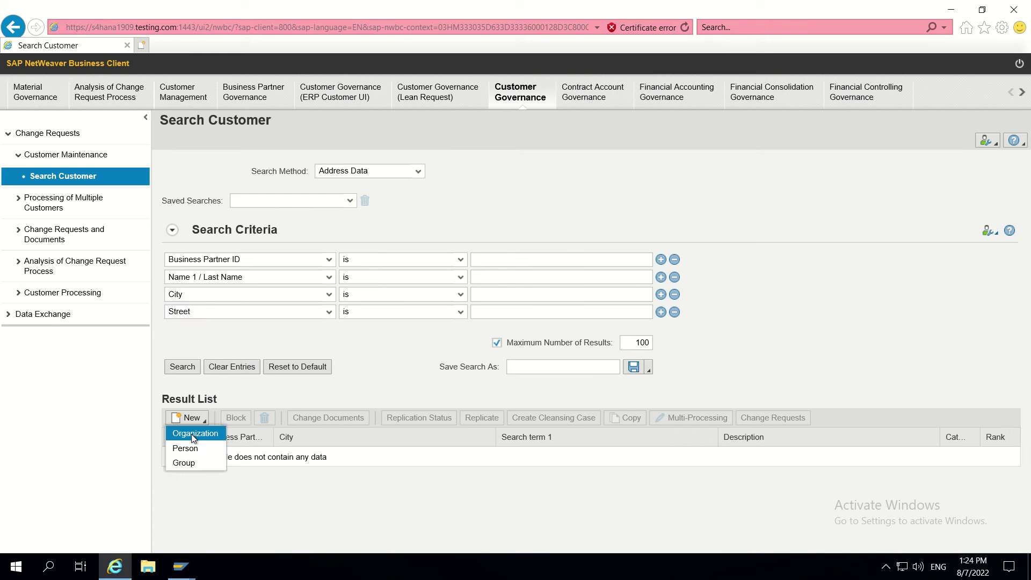
{"action": "left_click", "coordinate": [191, 437]}
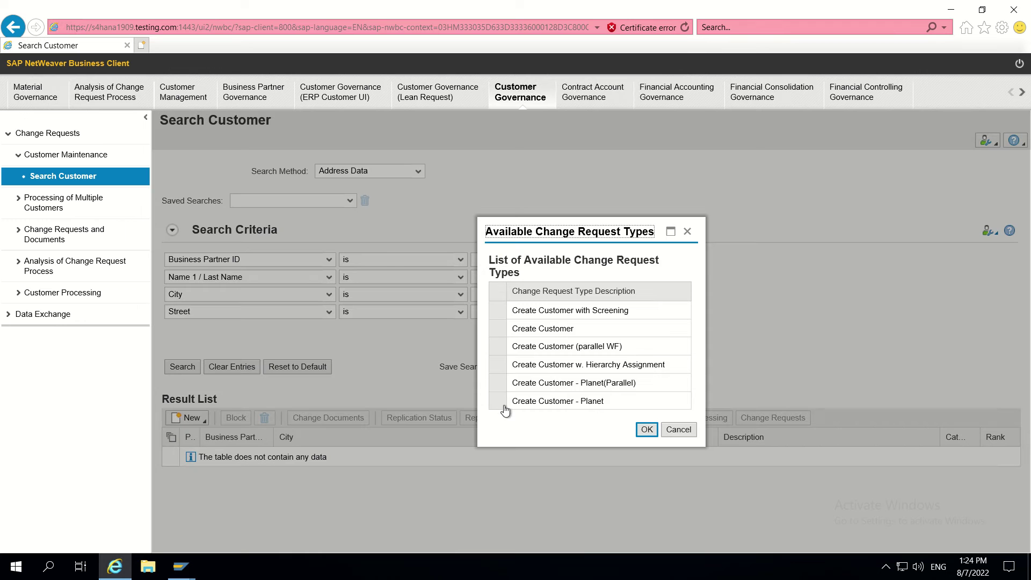
{"action": "left_click", "coordinate": [498, 402]}
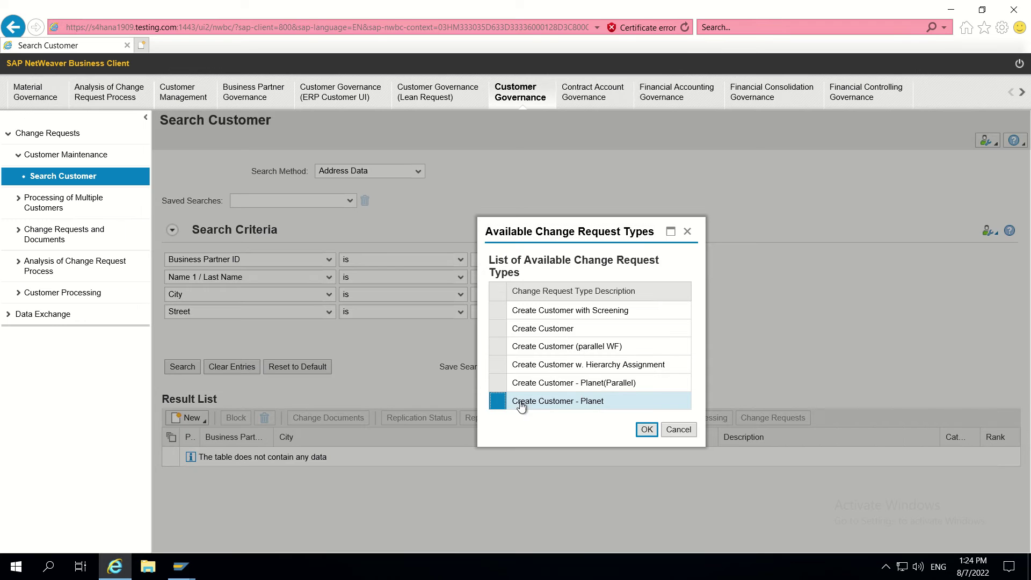
{"action": "left_click", "coordinate": [647, 429]}
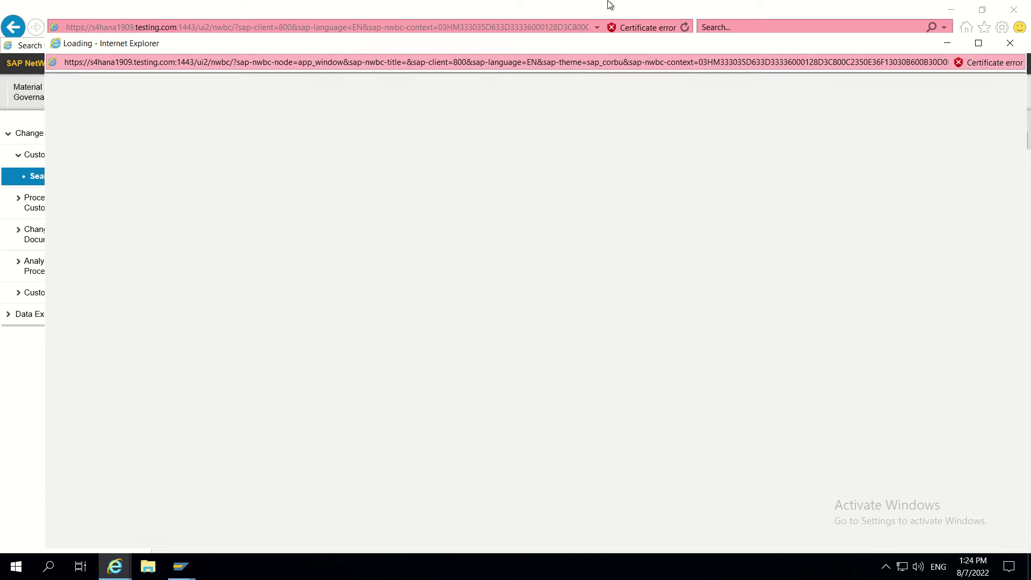
- Reposition the new request window and list the BP Grouping dropdown values, which show descriptions only
{"action": "left_click_drag", "start_coordinate": [618, 39], "coordinate": [607, 3]}
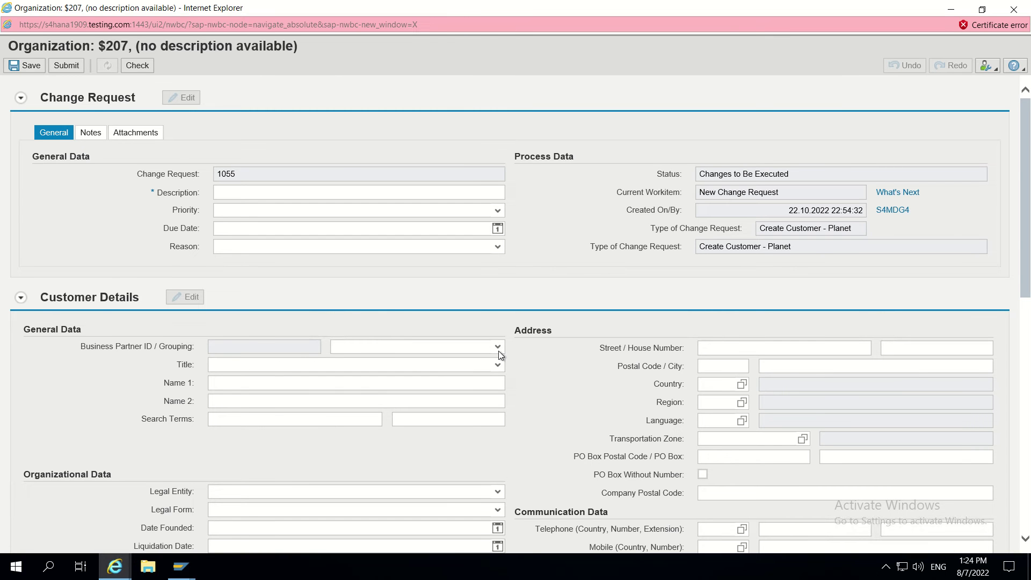
{"action": "left_click", "coordinate": [498, 348]}
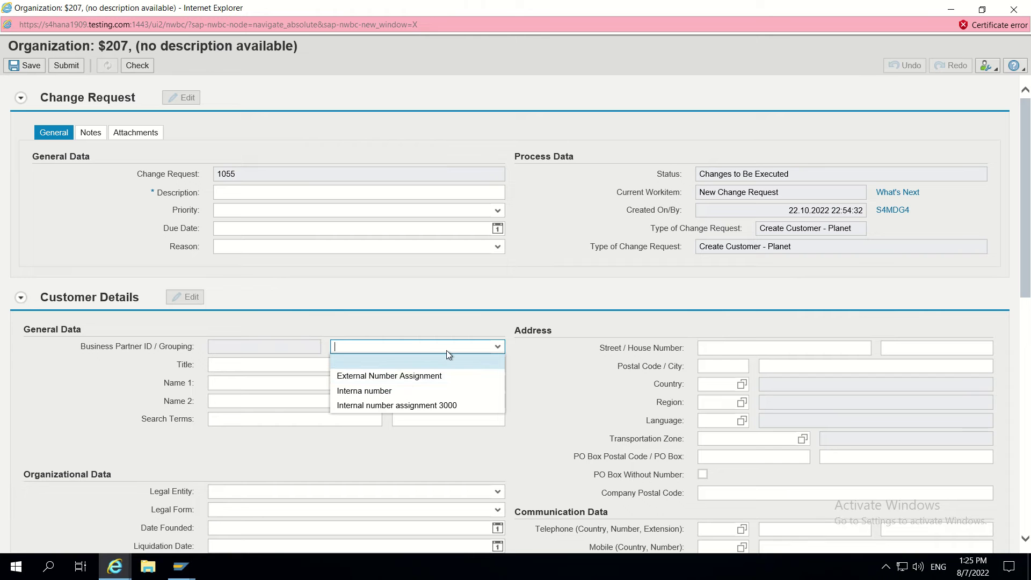
- Open the Grouping field's Technical Help and follow its Component Configuration link
{"action": "right_click", "coordinate": [371, 347]}
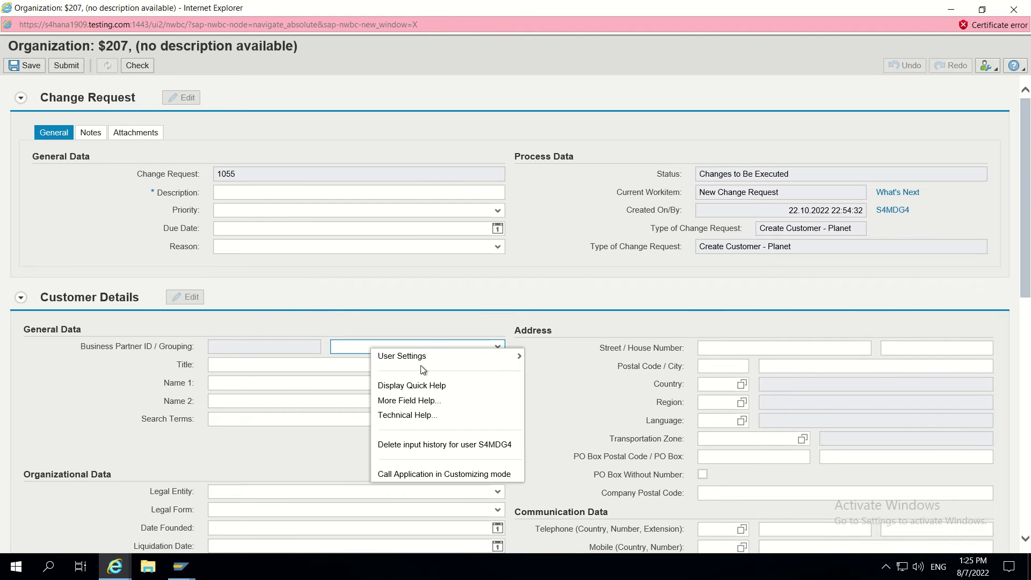
{"action": "left_click", "coordinate": [407, 416]}
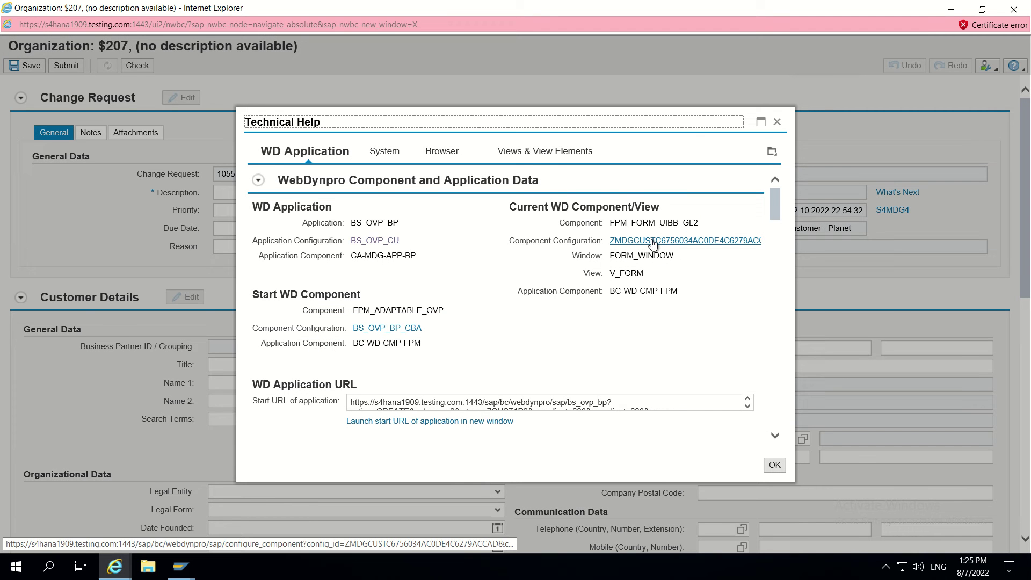
{"action": "left_click", "coordinate": [653, 242]}
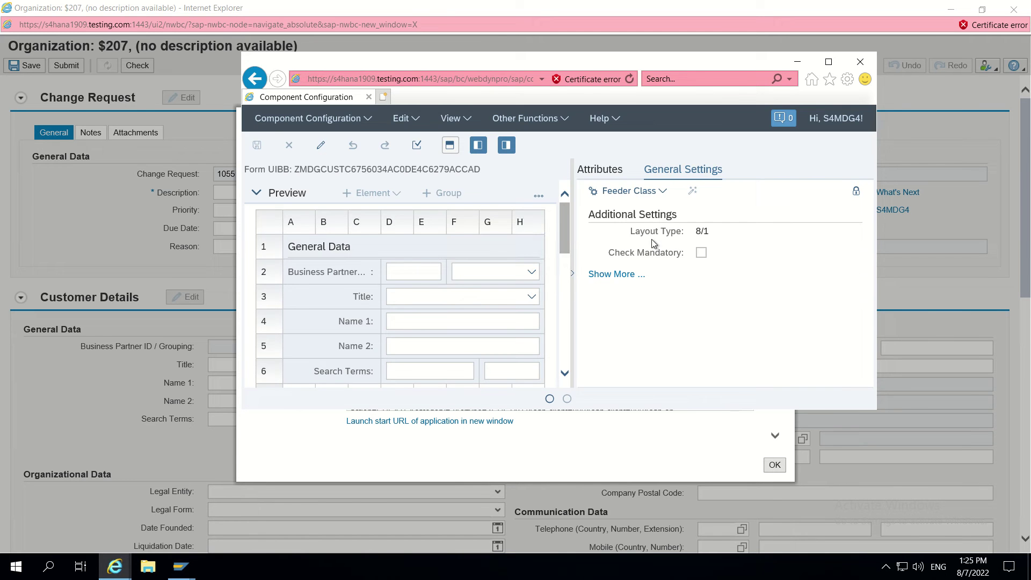
- Maximize the configuration editor and inspect the GROUPING drop-down's attributes, where Display the Key is unchecked
{"action": "left_click", "coordinate": [830, 66]}
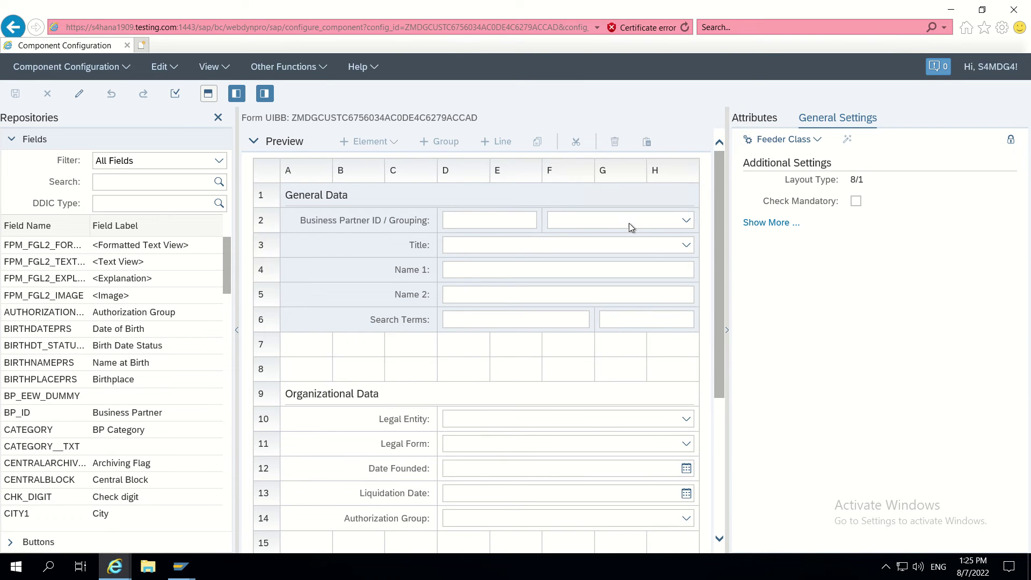
{"action": "left_click", "coordinate": [614, 221]}
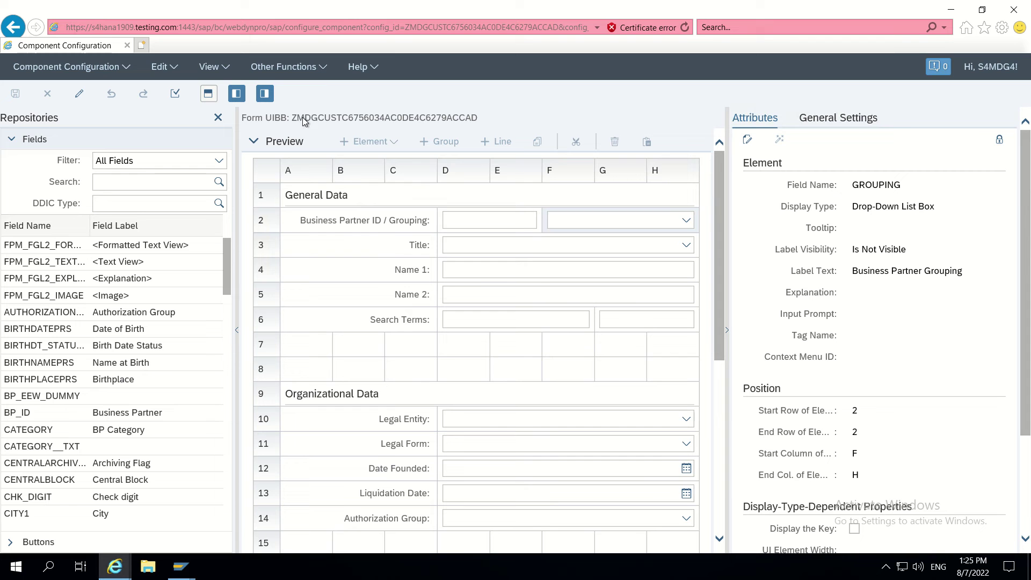
{"action": "left_click_drag", "start_coordinate": [293, 119], "coordinate": [339, 123]}
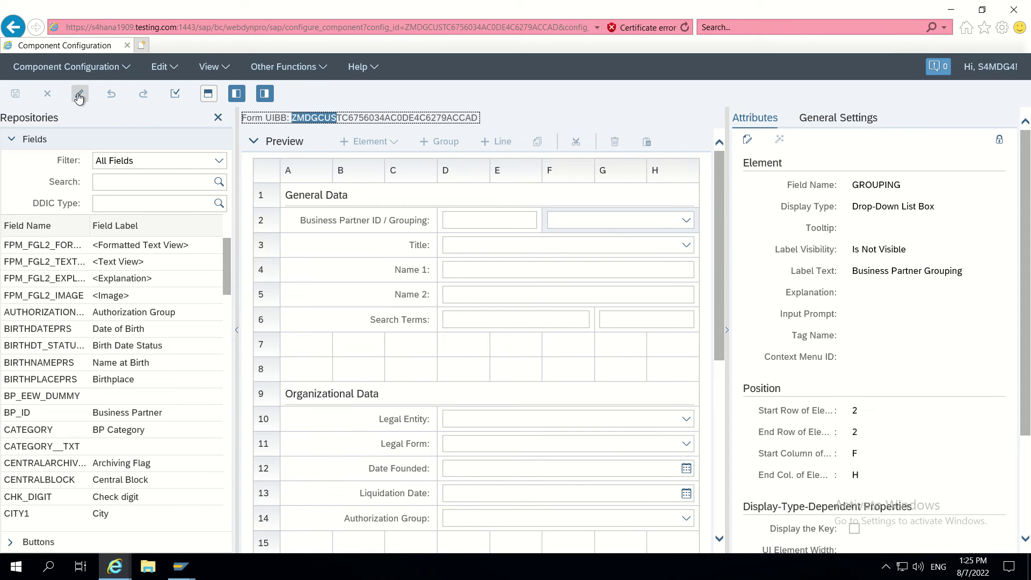
- Create a form customizing named 'Customizing for Customer Main data' on transport request S4HK903029
{"action": "left_click", "coordinate": [295, 69]}
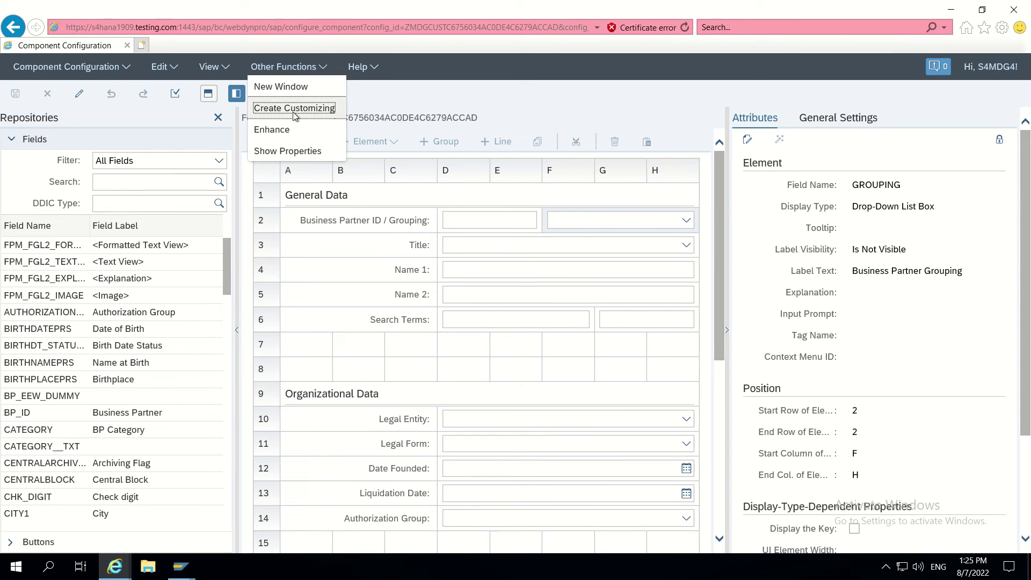
{"action": "left_click", "coordinate": [294, 113]}
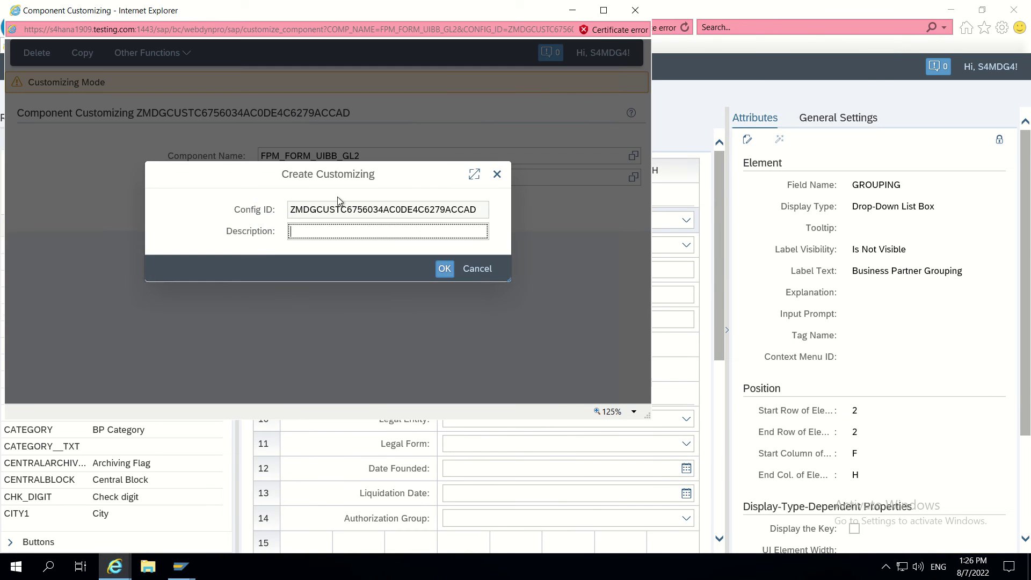
{"action": "left_click", "coordinate": [379, 237]}
{"action": "type", "text": "Customizing"}
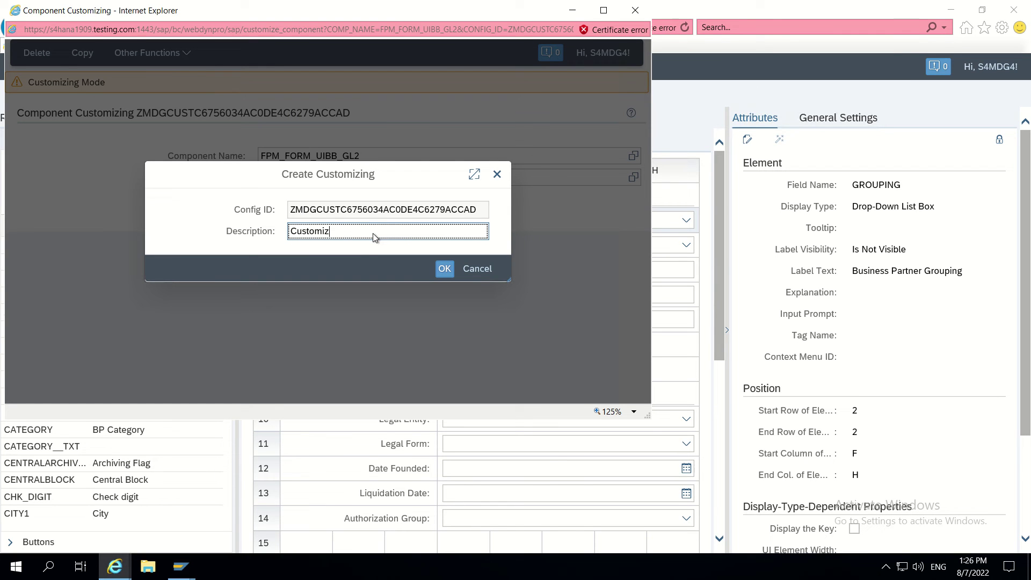
{"action": "type", "text": " fo"}
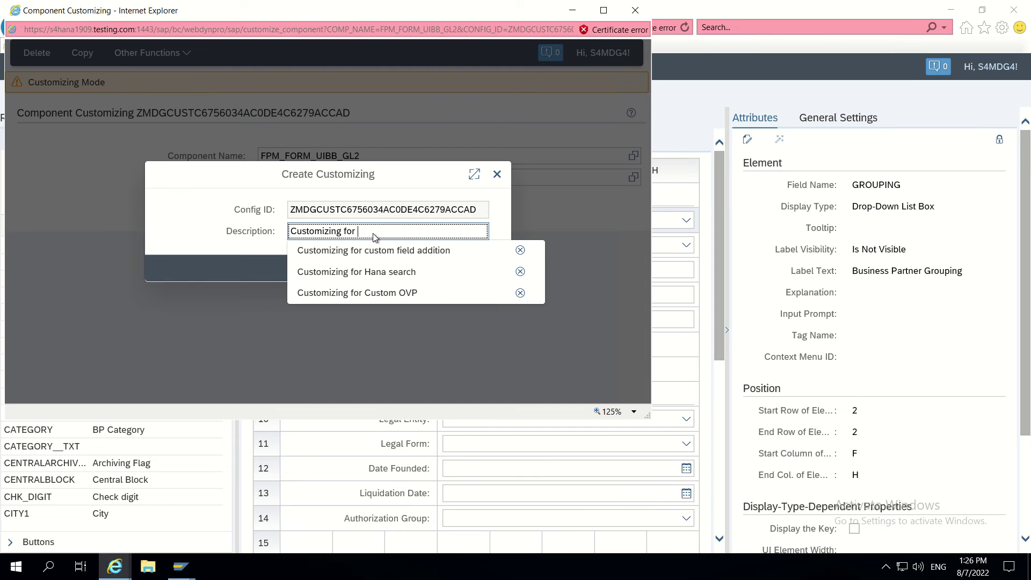
{"action": "type", "text": "r C"}
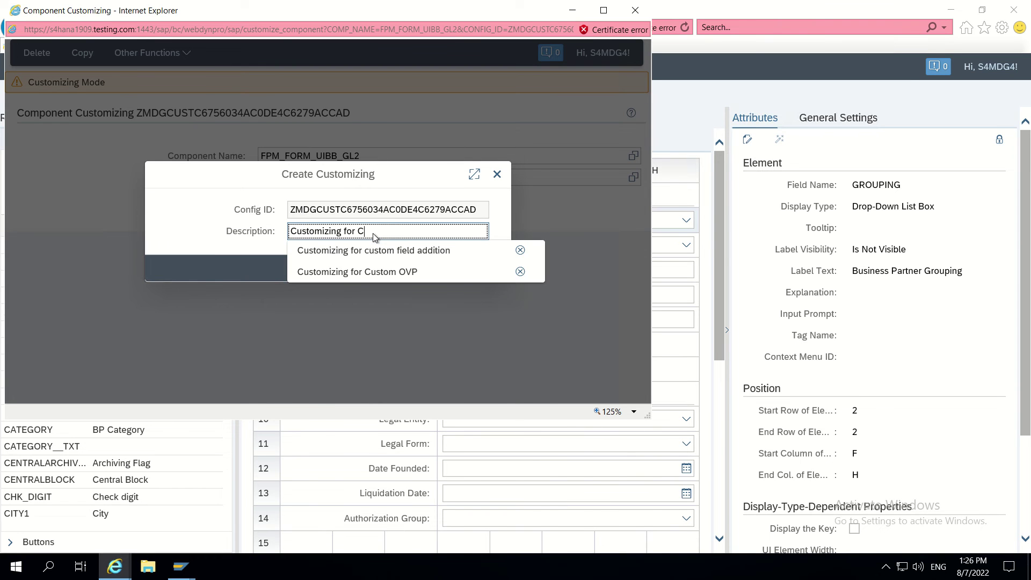
{"action": "type", "text": "ustomer"}
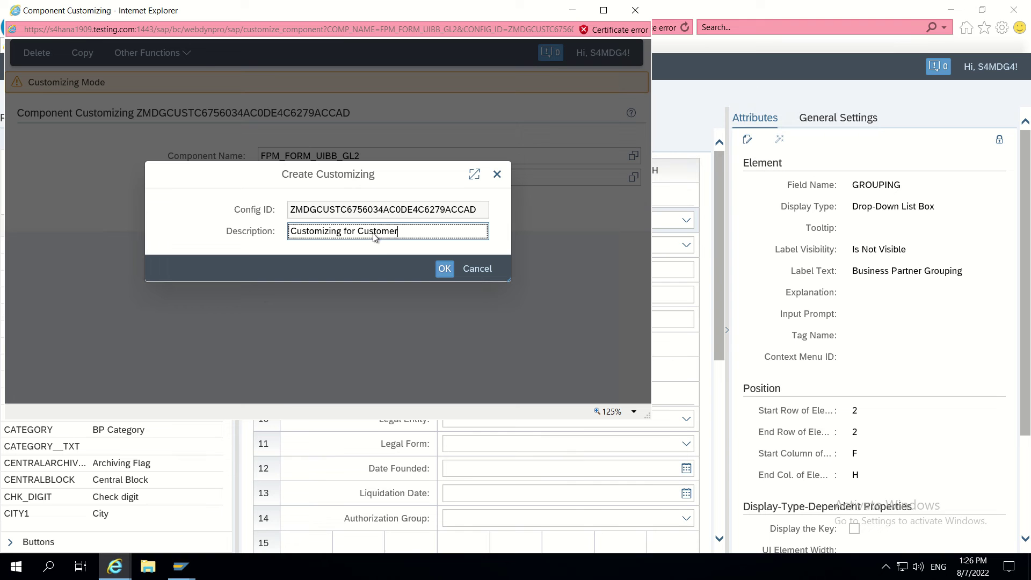
{"action": "type", "text": " OVP"}
{"action": "key", "text": "BackSpace"}
{"action": "key", "text": "BackSpace"}
{"action": "key", "text": "BackSpace"}
{"action": "type", "text": "Main data"}
{"action": "left_click", "coordinate": [449, 275]}
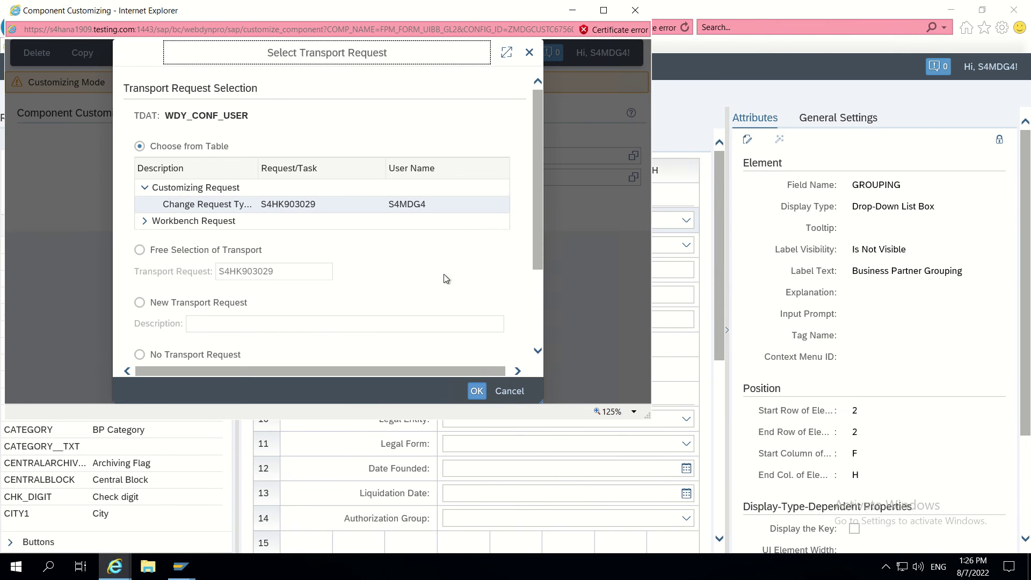
{"action": "left_click", "coordinate": [250, 205]}
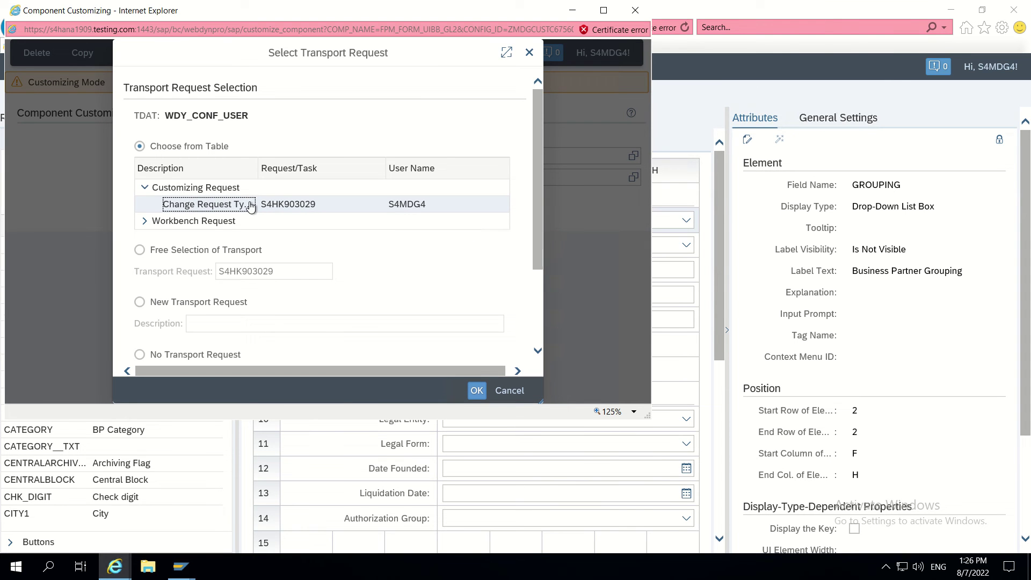
{"action": "left_click", "coordinate": [476, 394]}
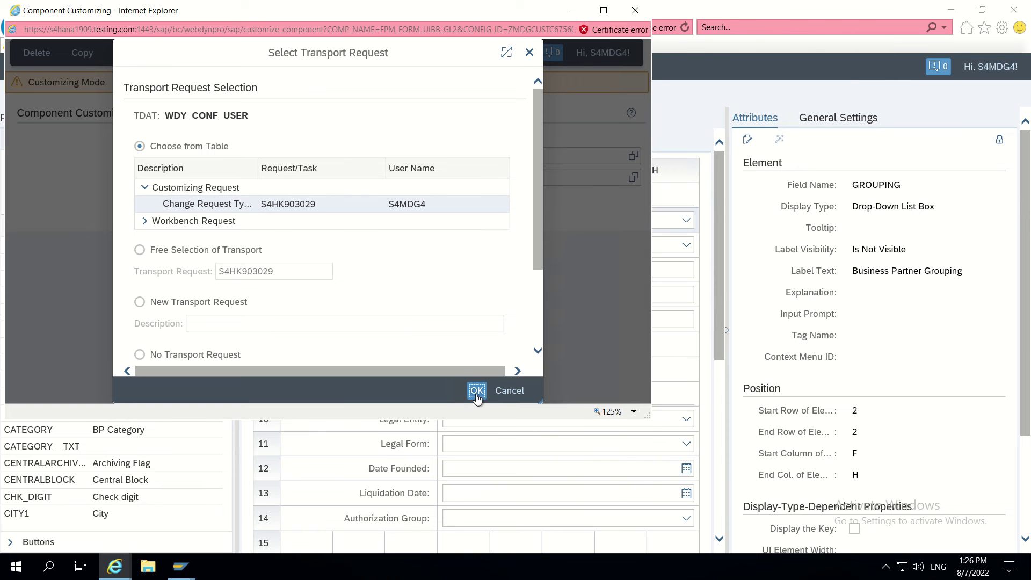
- Save the new customizing and select the Grouping dropdown to edit its attributes
{"action": "left_click_drag", "start_coordinate": [612, 16], "coordinate": [606, 11]}
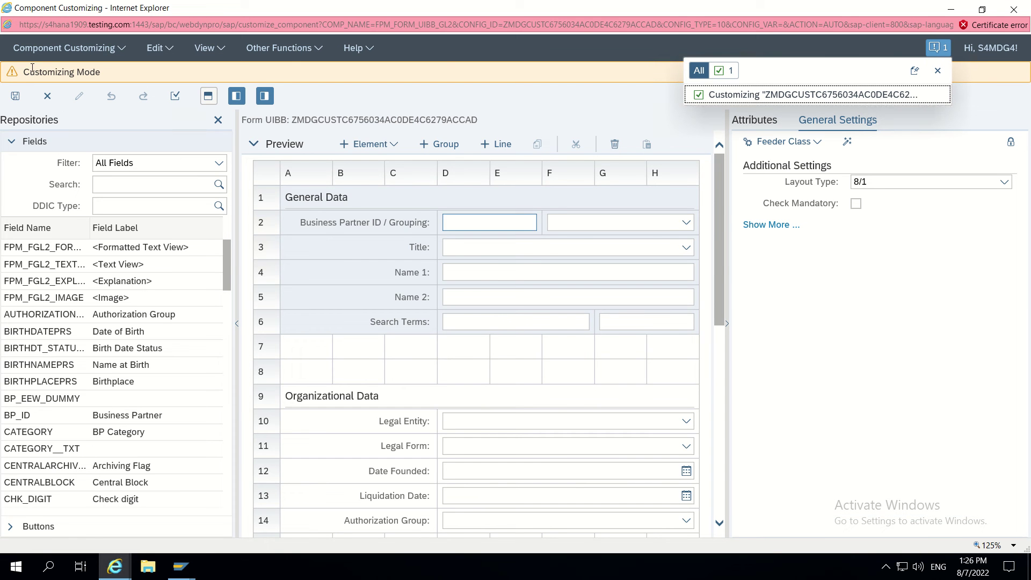
{"action": "left_click", "coordinate": [16, 96]}
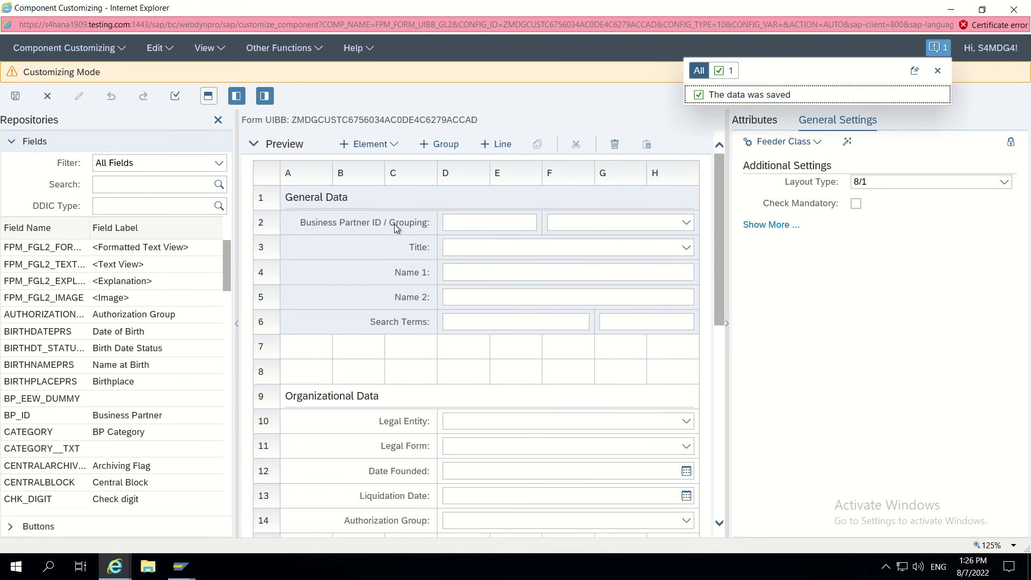
{"action": "left_click", "coordinate": [583, 220]}
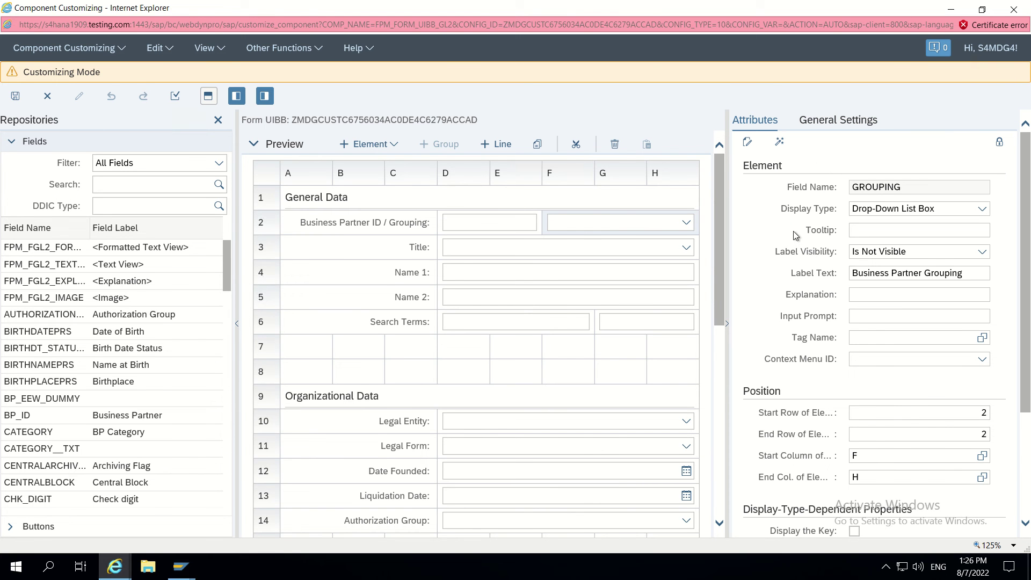
- Tick Display the Key for the GROUPING dropdown, save, and close the customizing window
{"action": "scroll", "coordinate": [795, 234], "scroll_direction": "down", "scroll_amount": 3}
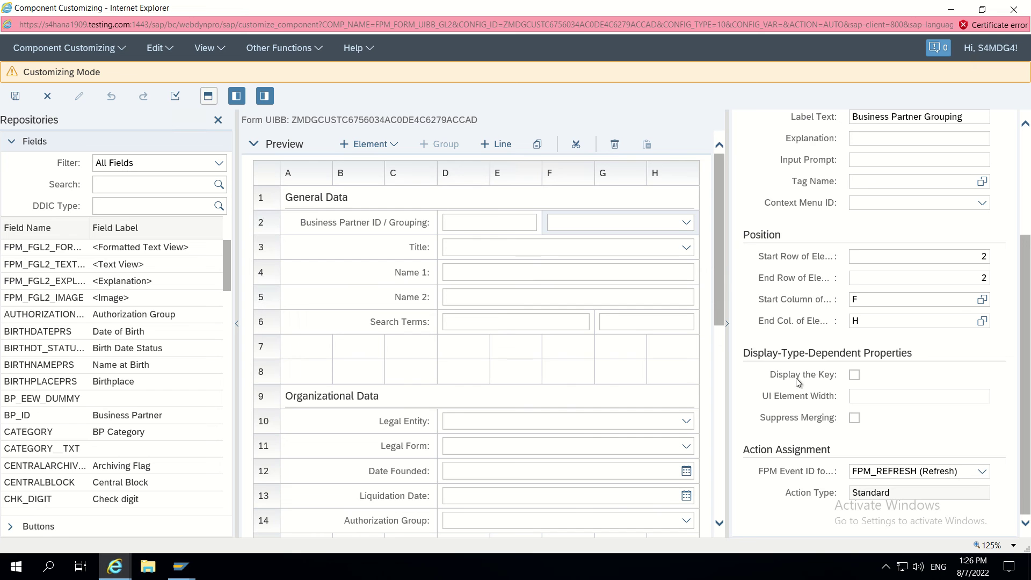
{"action": "left_click_drag", "start_coordinate": [771, 378], "coordinate": [840, 377]}
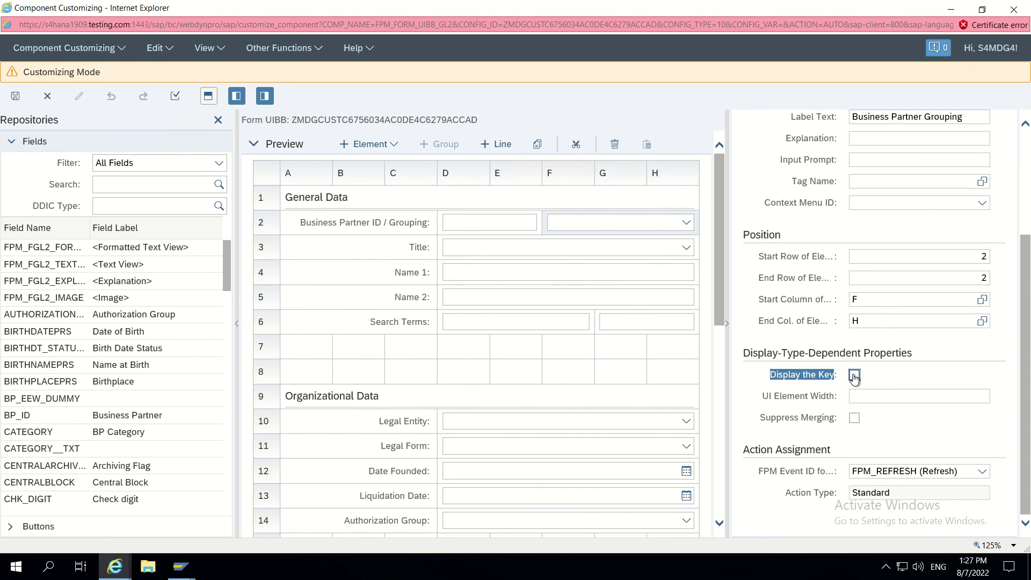
{"action": "left_click", "coordinate": [854, 375]}
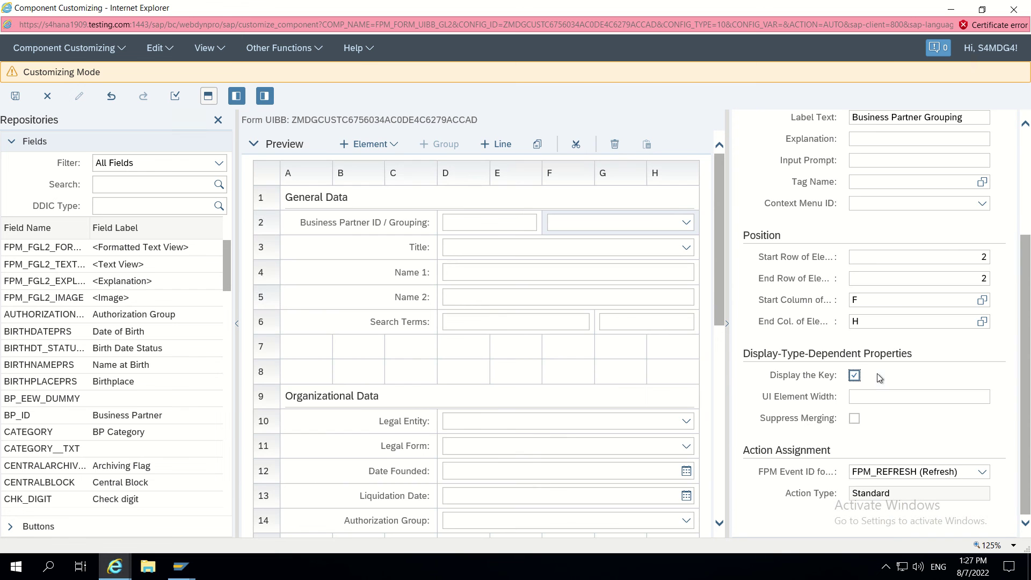
{"action": "left_click", "coordinate": [16, 97]}
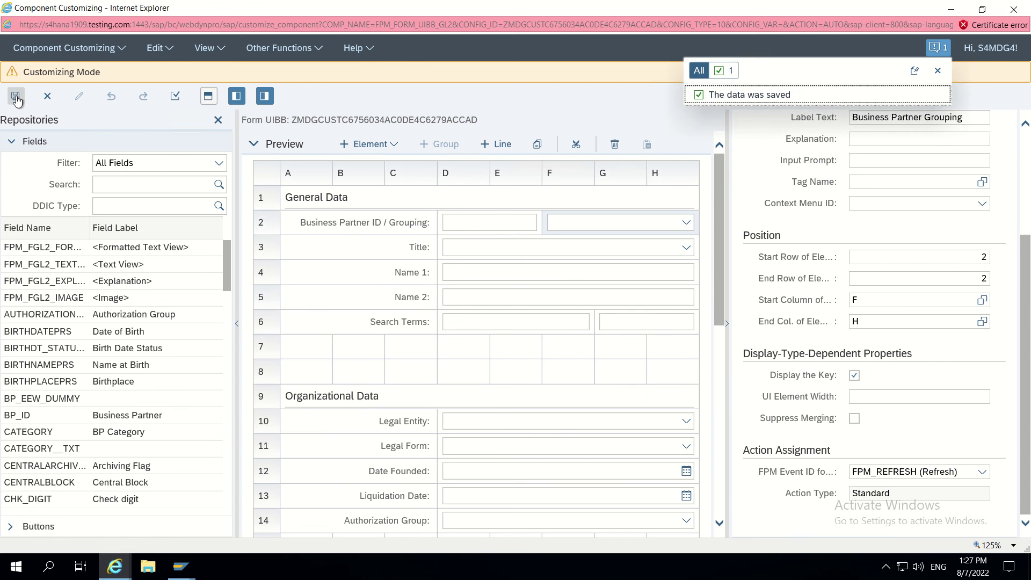
{"action": "left_click", "coordinate": [1024, 12]}
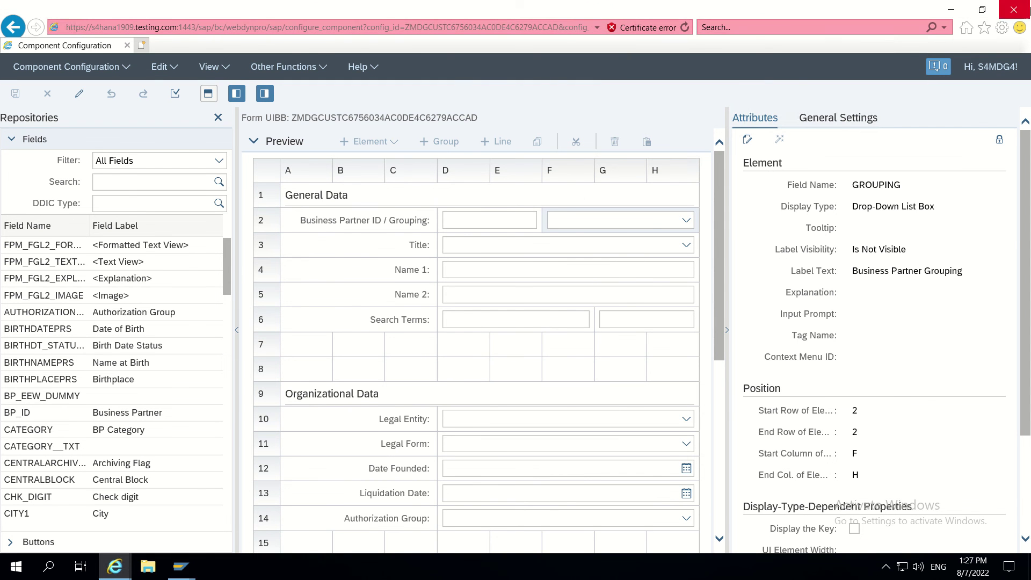
- Close the component configuration, Technical Help dialog and old change request windows
{"action": "left_click", "coordinate": [1014, 9]}
{"action": "left_click", "coordinate": [777, 122]}
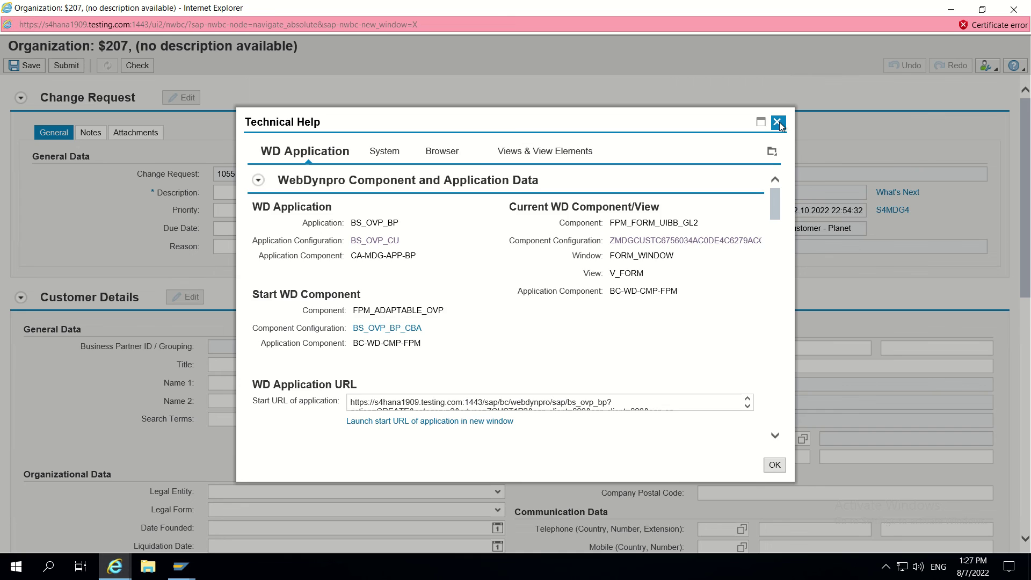
{"action": "left_click", "coordinate": [1015, 11]}
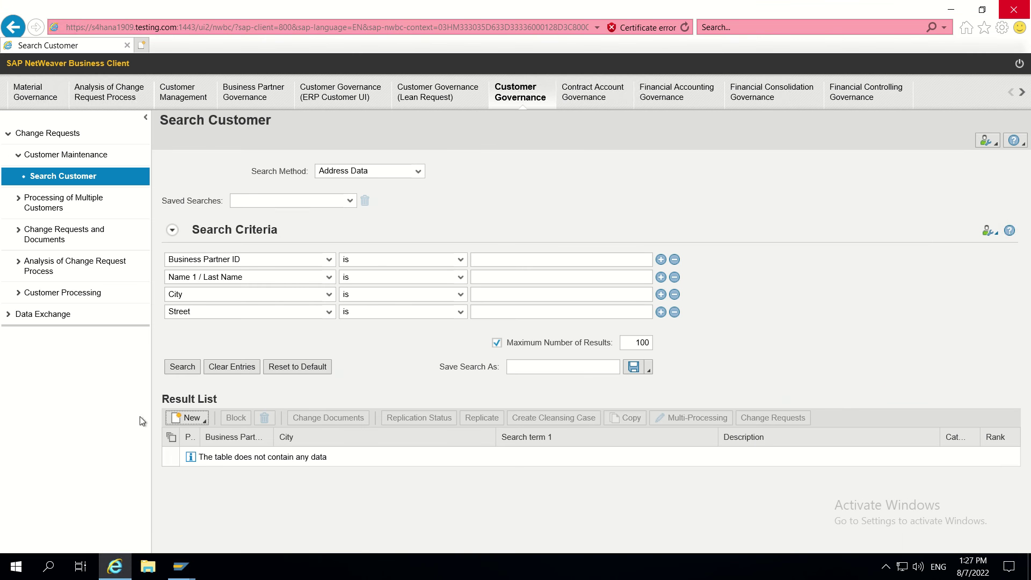
- Start a fresh organization change request of type 'Create Customer - Planet'
{"action": "left_click", "coordinate": [188, 421]}
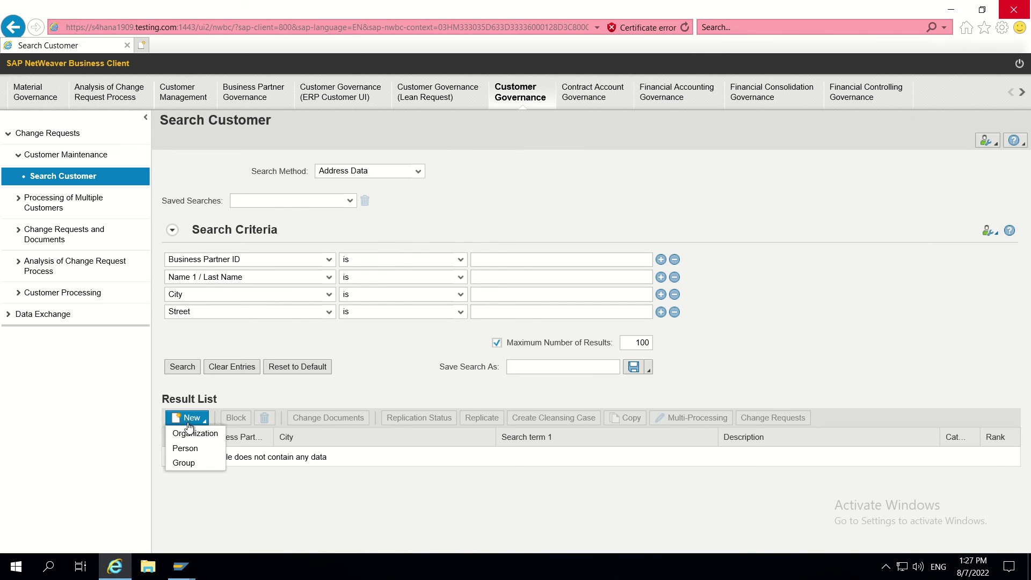
{"action": "left_click", "coordinate": [189, 432]}
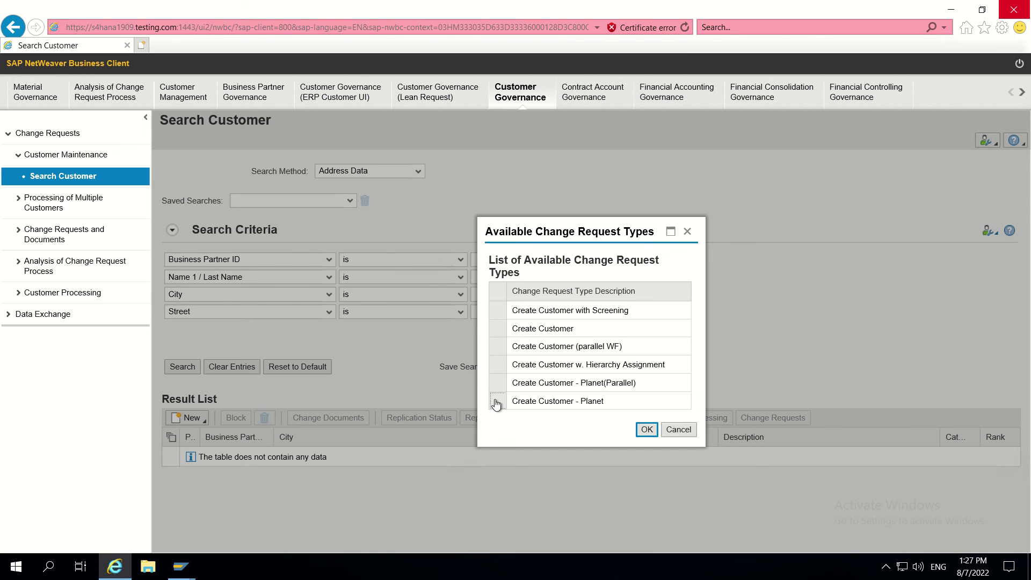
{"action": "left_click", "coordinate": [495, 403]}
{"action": "left_click", "coordinate": [647, 430]}
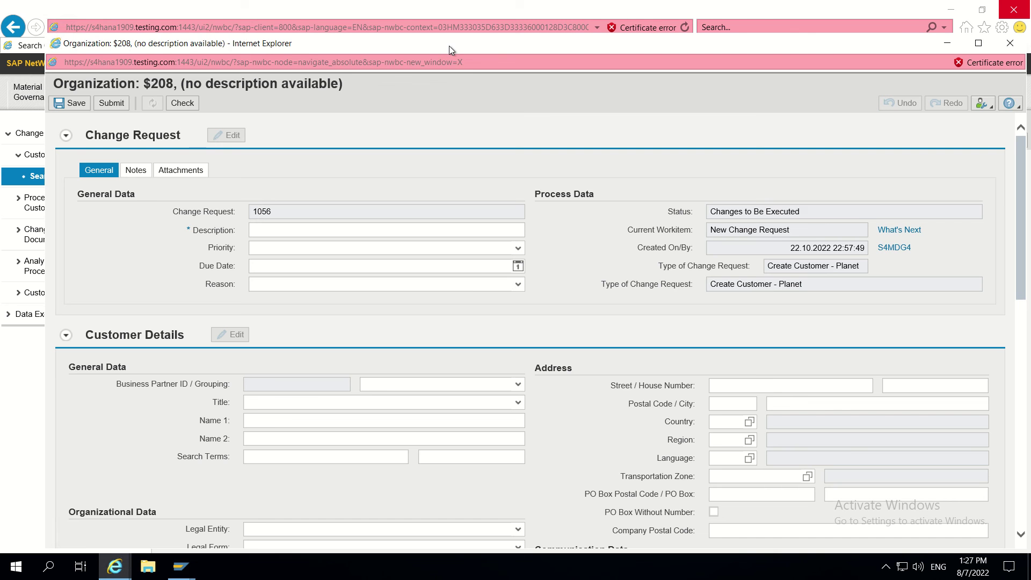
- Maximize request 1056 and check that BP Grouping options show keys such as 0002, 2019 and 0001
{"action": "left_click_drag", "start_coordinate": [450, 47], "coordinate": [414, 2]}
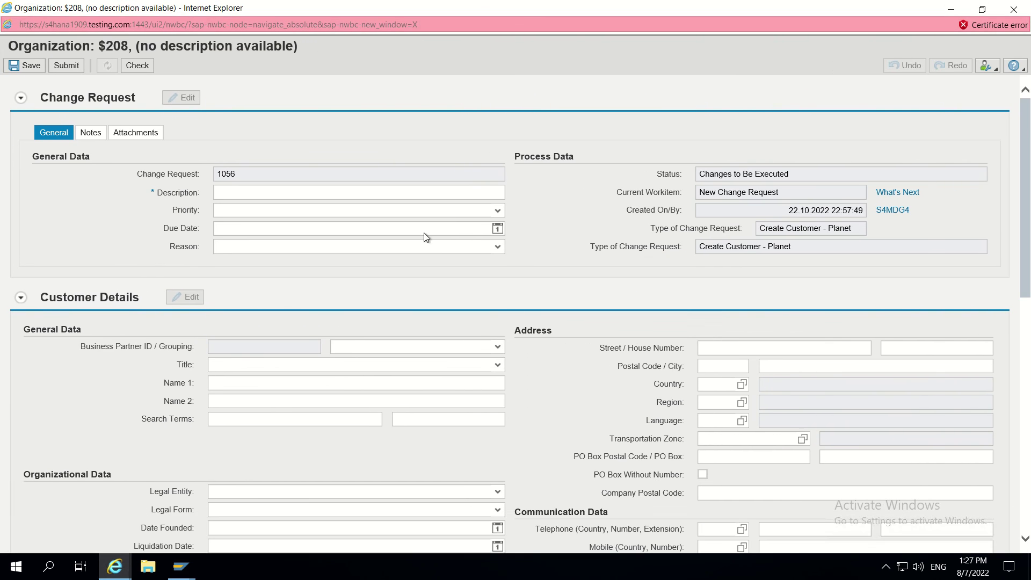
{"action": "left_click", "coordinate": [497, 346]}
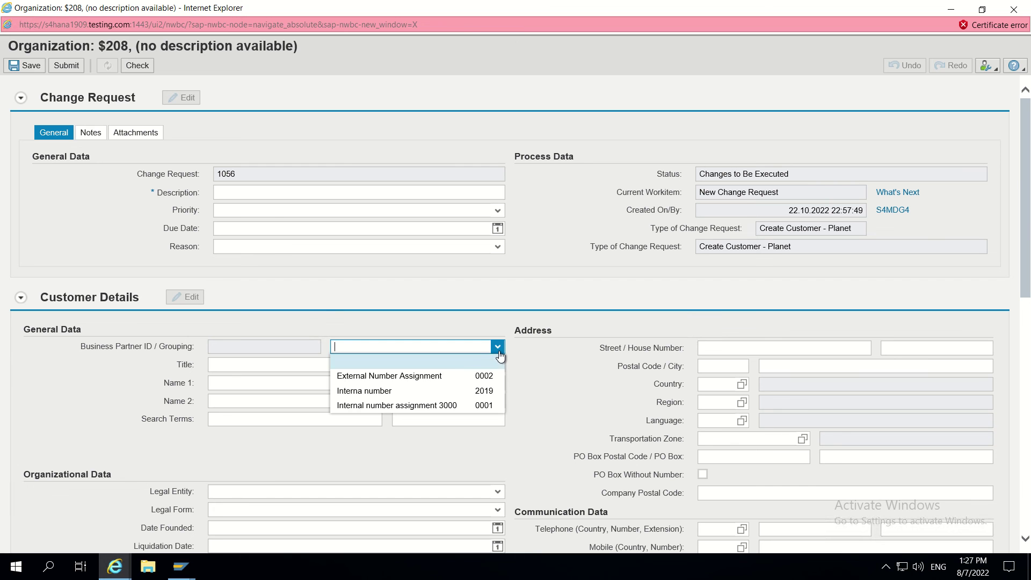